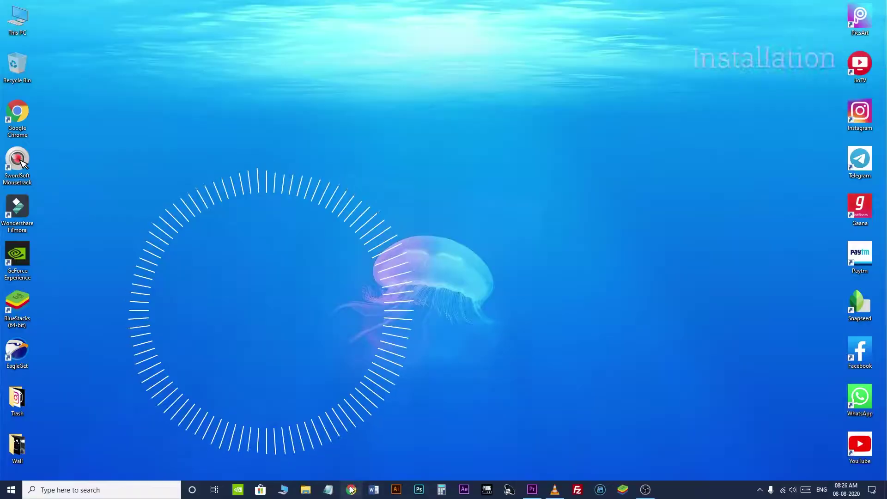
Step: Open the page proeditors.in/p/lamborghini-gta-5-rock-gamer.html in Google Chrome
{"action": "left_click", "coordinate": [351, 490]}
{"action": "right_click", "coordinate": [169, 21]}
{"action": "left_click", "coordinate": [210, 82]}
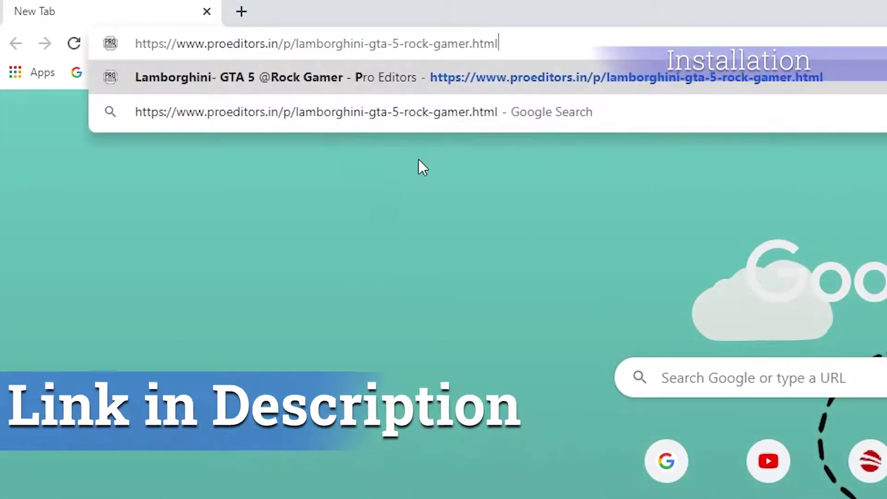
{"action": "key", "text": "Return"}
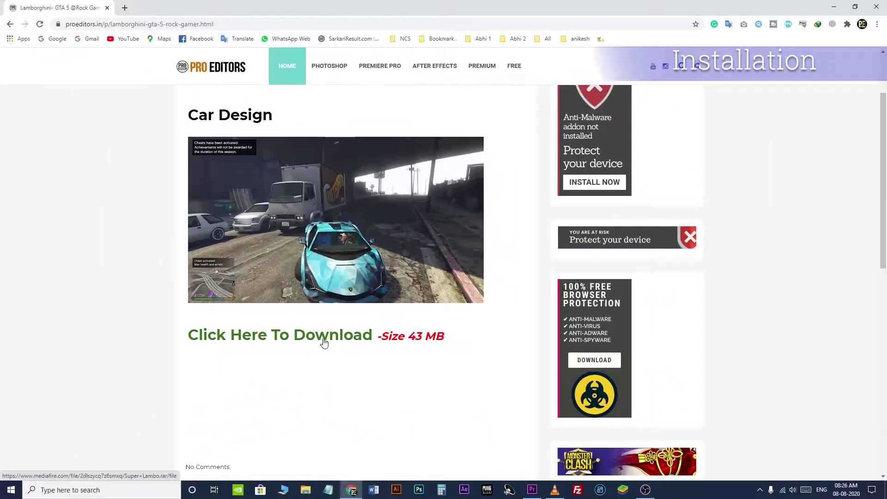
Step: Start downloading Super Lambo.rar through the page's MediaFire link, and cancel it from the browser's downloads list
{"action": "left_click", "coordinate": [324, 341]}
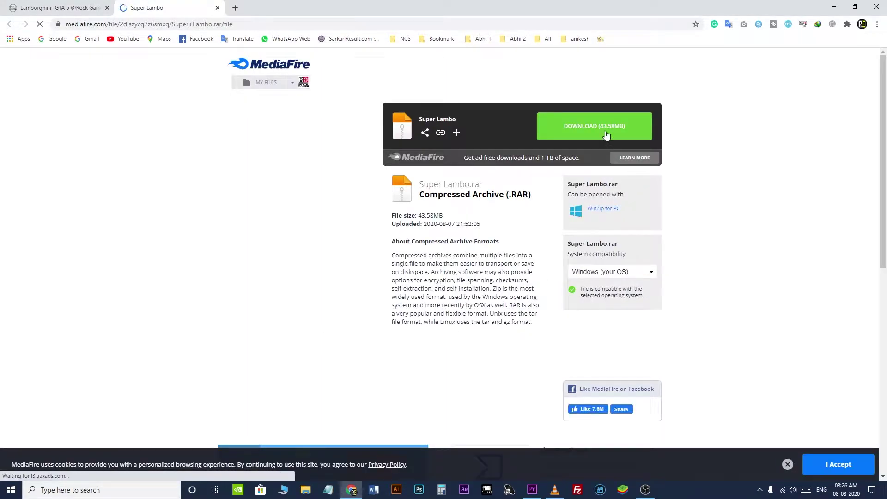
{"action": "left_click", "coordinate": [611, 129]}
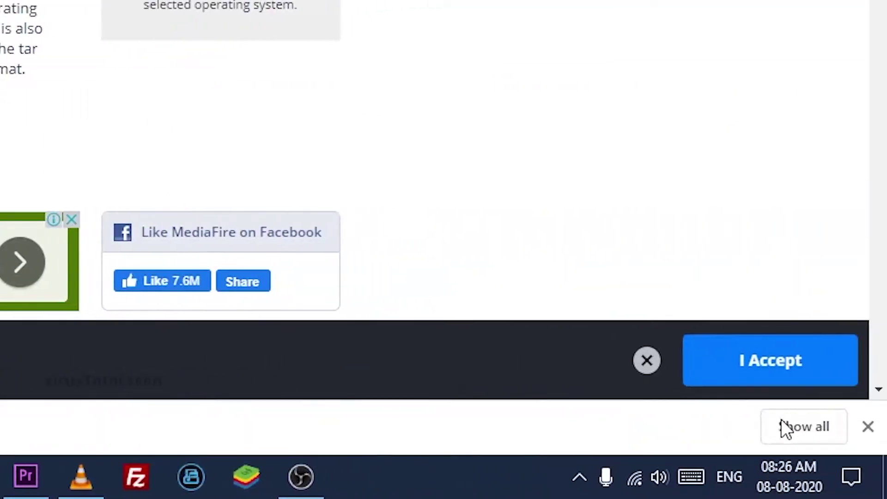
{"action": "left_click", "coordinate": [788, 426]}
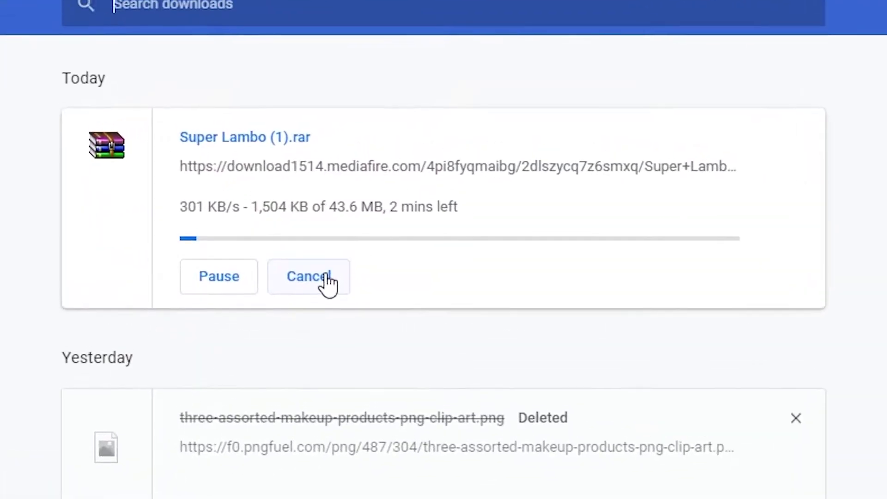
{"action": "left_click", "coordinate": [364, 202]}
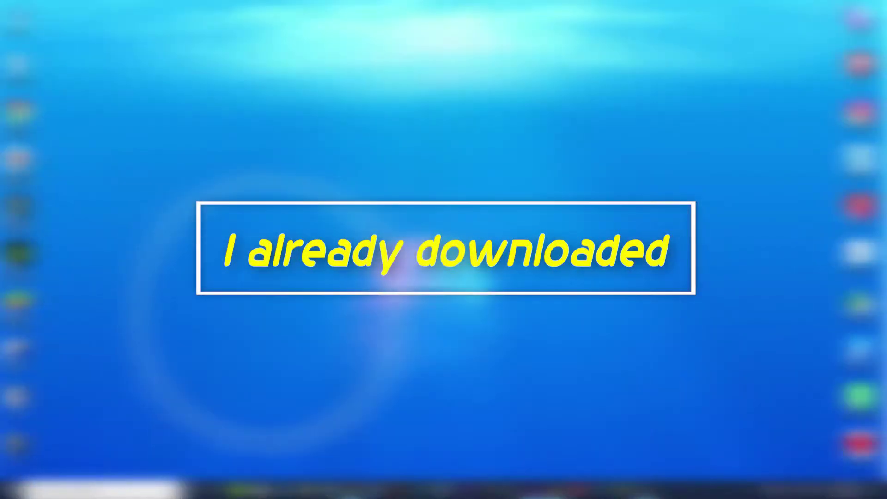
Step: Switch to File Explorer and open the Downloads folder
{"action": "key", "text": "super"}
{"action": "key", "text": "super+e"}
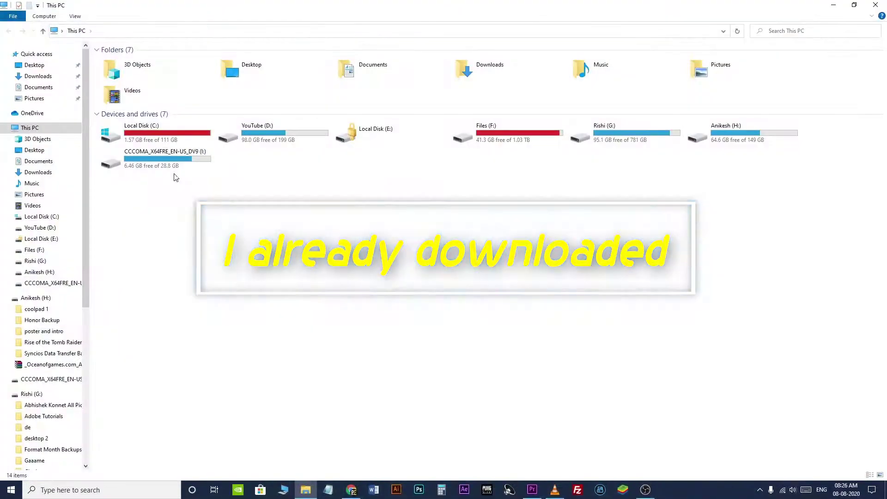
{"action": "left_click", "coordinate": [74, 125]}
Step: Inspect the properties of the Super Lambo archive and close them again
{"action": "right_click", "coordinate": [185, 148]}
{"action": "left_click", "coordinate": [266, 495]}
{"action": "left_click_drag", "start_coordinate": [301, 277], "coordinate": [180, 288]}
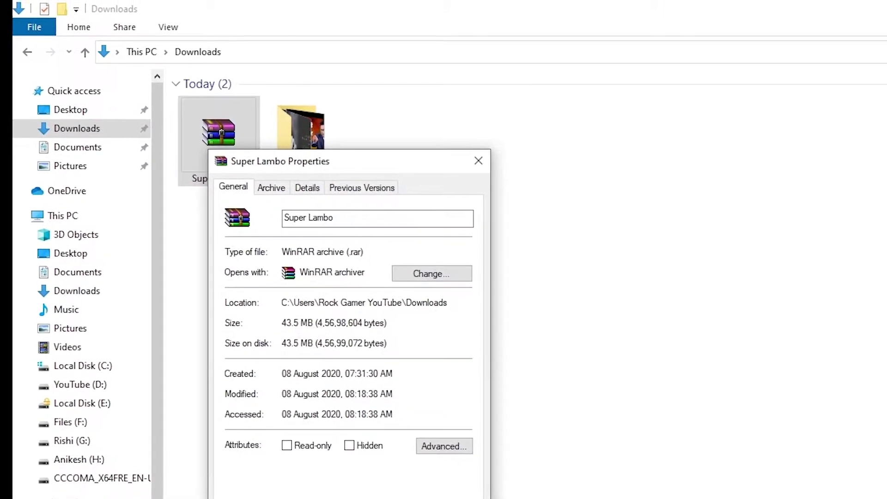
{"action": "key", "text": "Escape"}
Step: Extract the Super Lambo archive into the Downloads folder and open the extracted Super Lambo folder
{"action": "right_click", "coordinate": [240, 182]}
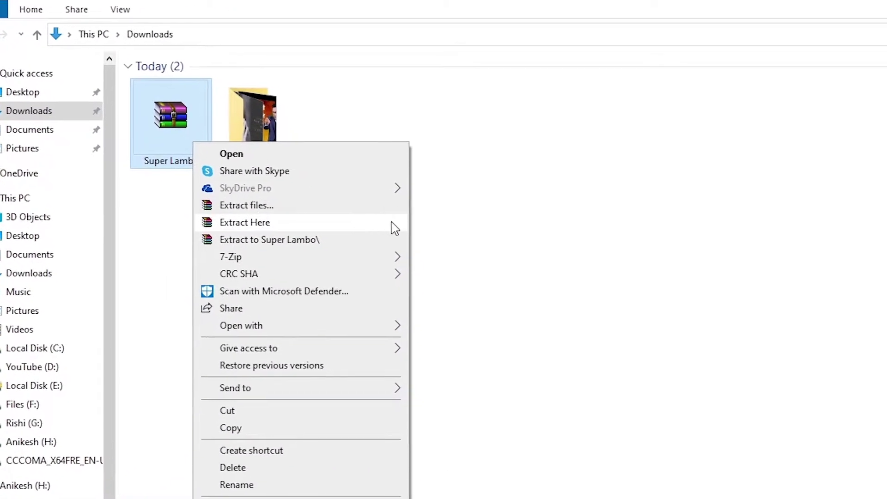
{"action": "left_click", "coordinate": [266, 217]}
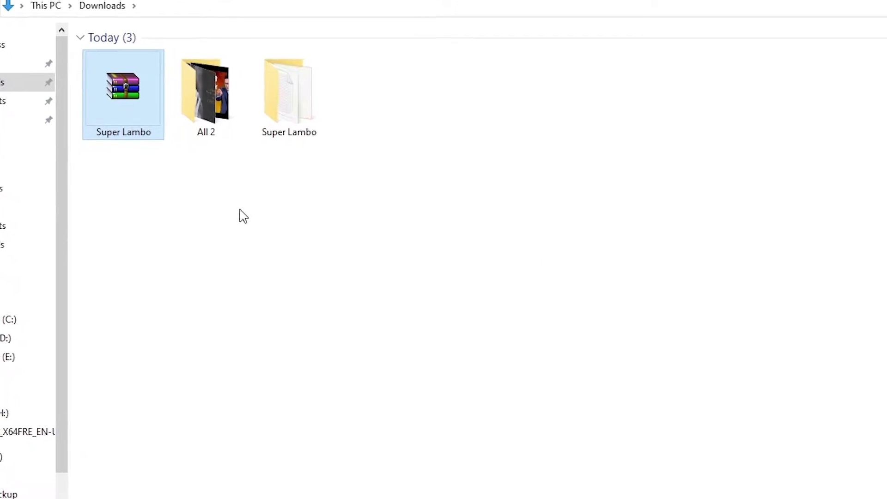
{"action": "right_click", "coordinate": [309, 108]}
{"action": "left_click", "coordinate": [372, 111]}
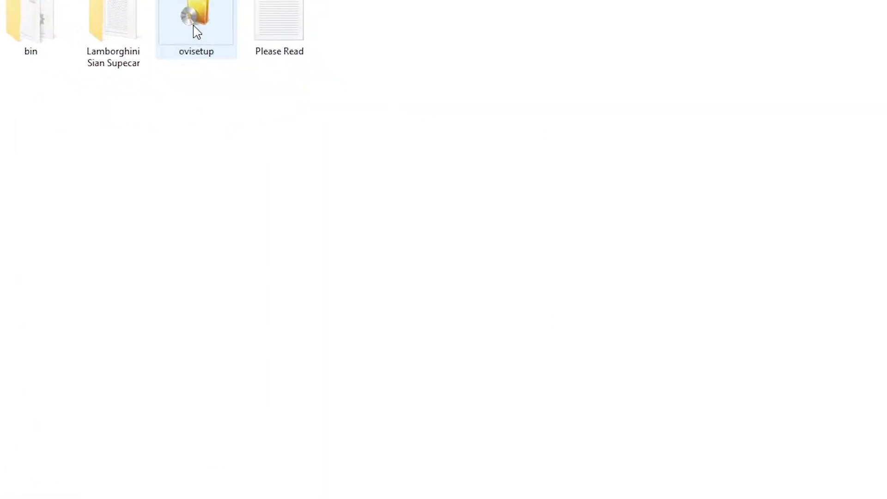
Step: Launch the ovisetup installer, continue in English and accept the terms of the license agreement
{"action": "right_click", "coordinate": [178, 14]}
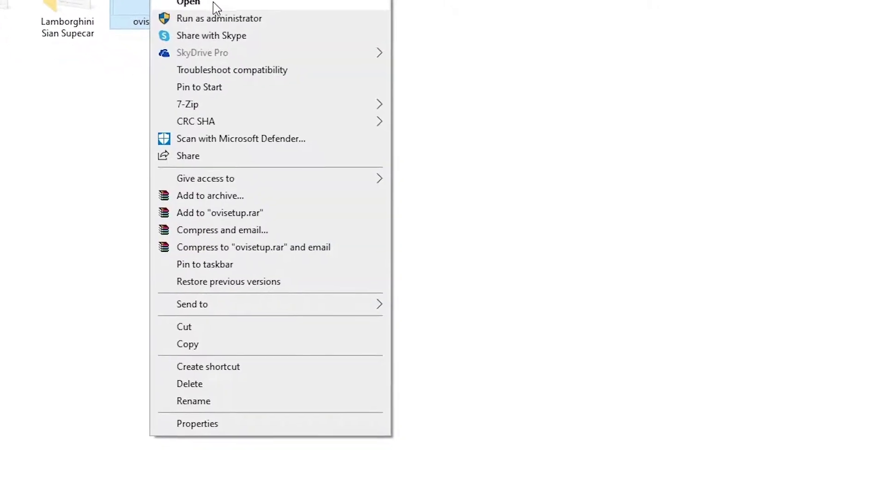
{"action": "left_click", "coordinate": [278, 11]}
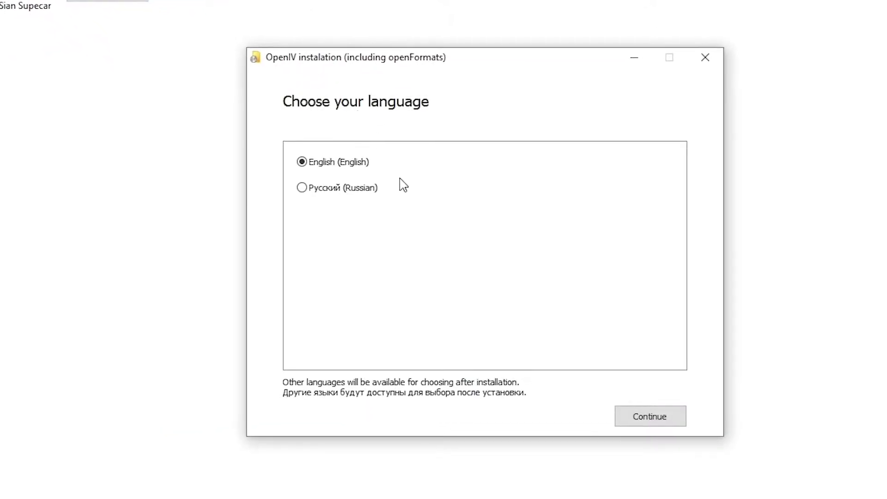
{"action": "left_click", "coordinate": [666, 417]}
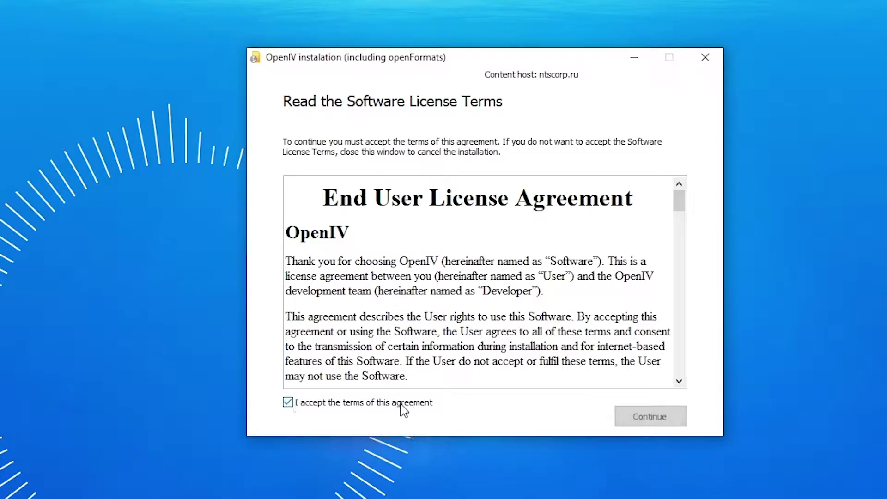
{"action": "left_click", "coordinate": [671, 416]}
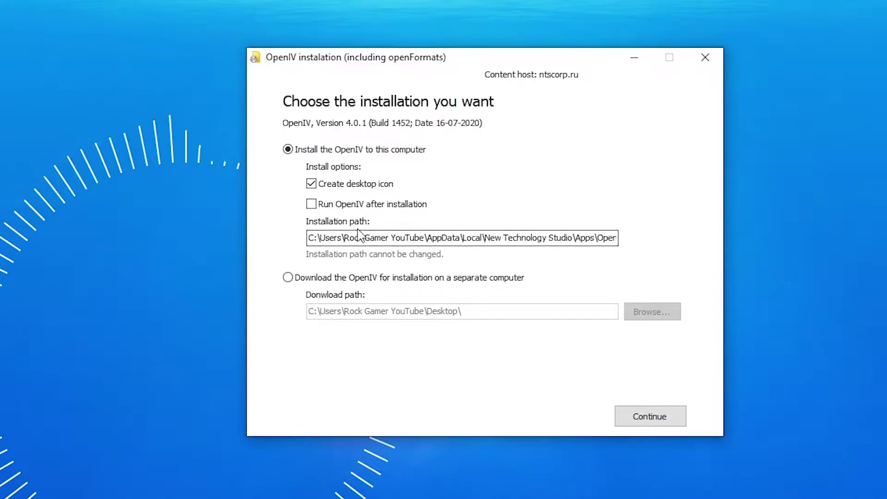
Step: Install OpenIV to this computer with a desktop icon, agree to the download and close the finished installer
{"action": "left_click", "coordinate": [641, 417]}
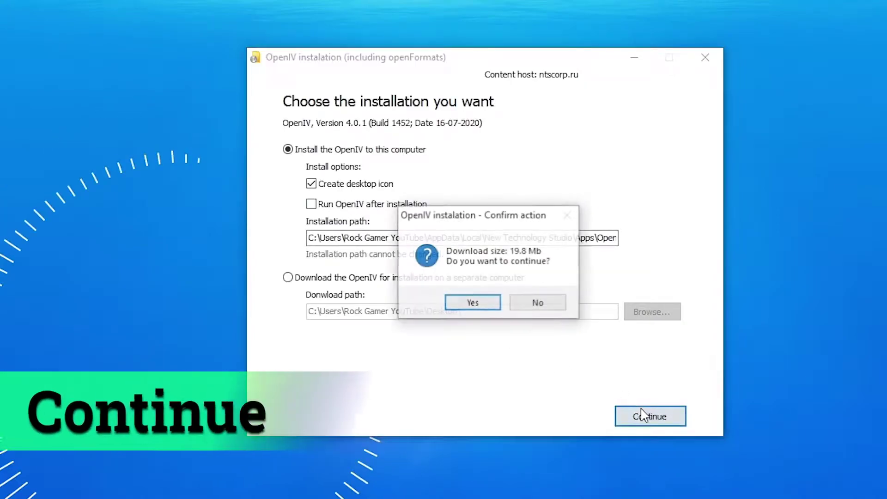
{"action": "left_click", "coordinate": [470, 303]}
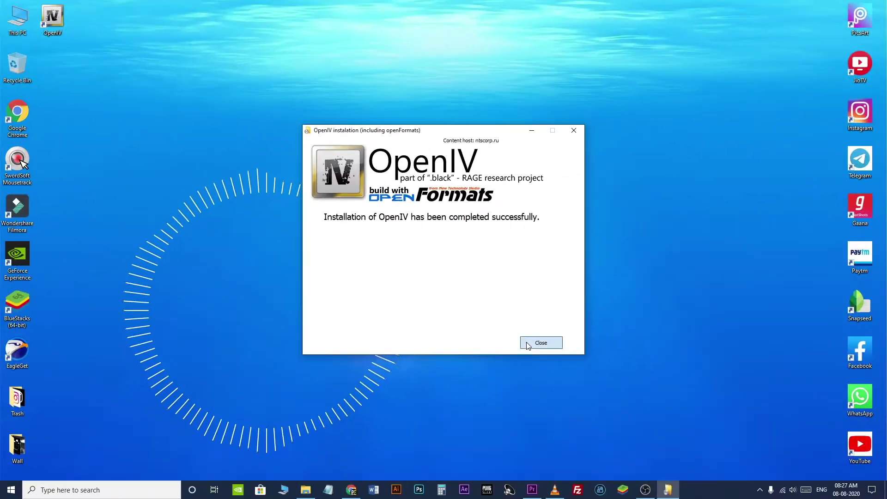
{"action": "left_click", "coordinate": [649, 416]}
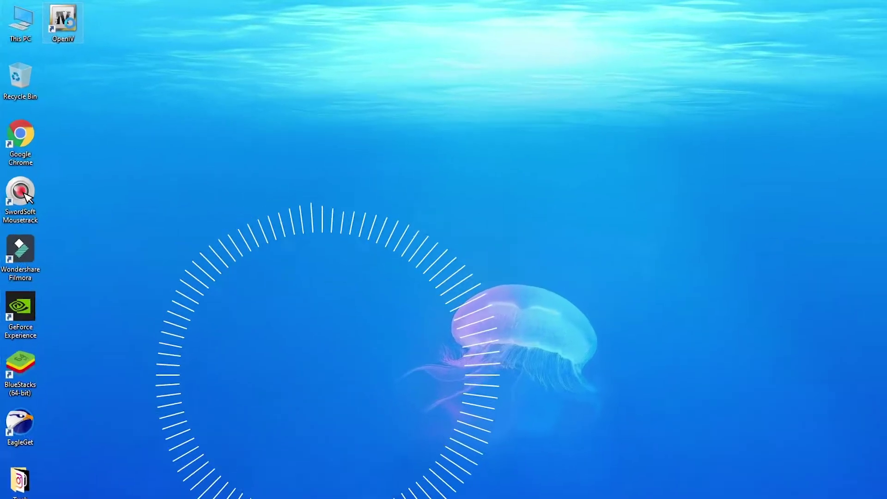
Step: Launch OpenIV from the desktop and choose the Windows version of Grand Theft Auto V
{"action": "right_click", "coordinate": [58, 20]}
{"action": "left_click", "coordinate": [123, 41]}
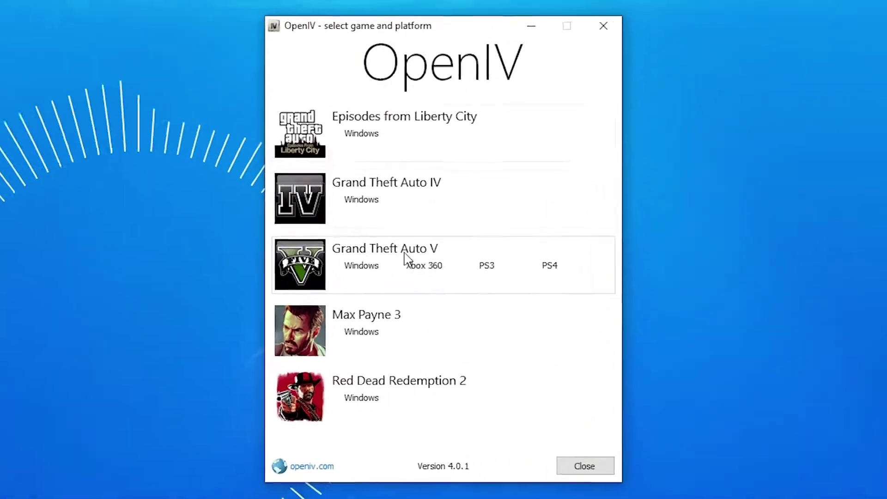
{"action": "left_click", "coordinate": [363, 266]}
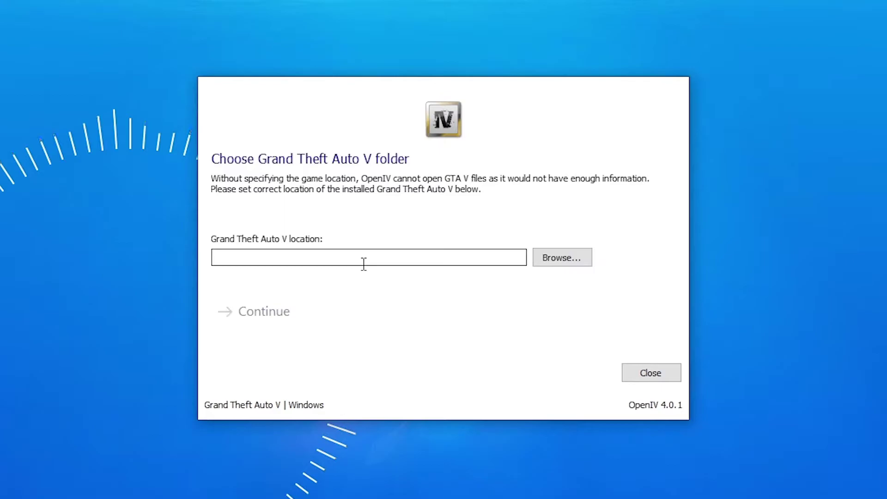
Step: Set the Grand Theft Auto V location to G:\gta 5\Grand Theft Auto V\, continue, and decline the welcome video
{"action": "left_click", "coordinate": [556, 261]}
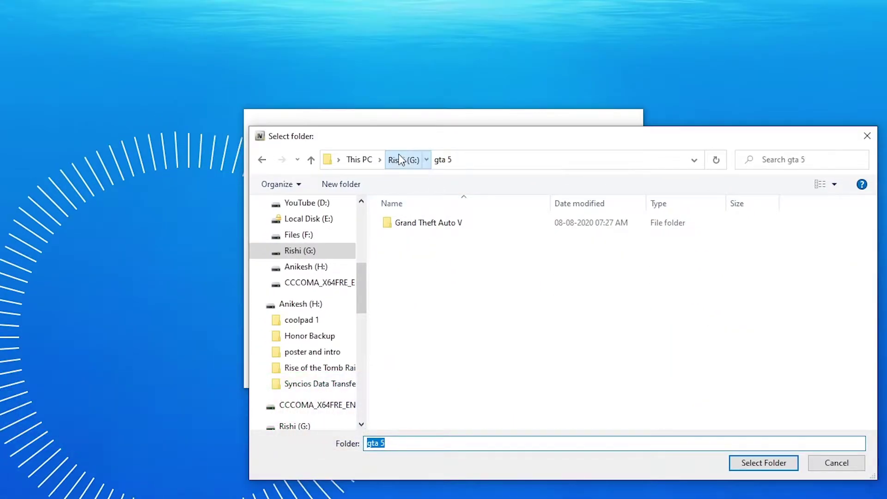
{"action": "left_click", "coordinate": [400, 160]}
{"action": "scroll", "coordinate": [597, 304], "scroll_direction": "down", "scroll_amount": 3}
{"action": "scroll", "coordinate": [597, 303], "scroll_direction": "up", "scroll_amount": 1}
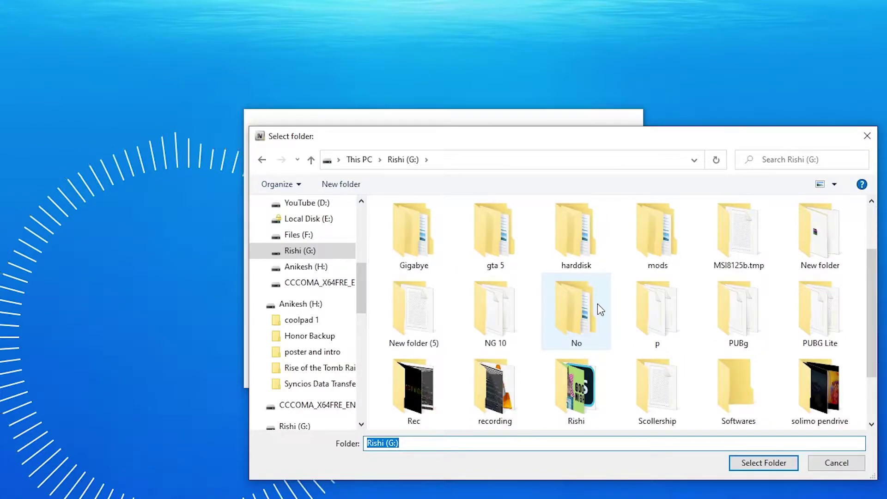
{"action": "double_click", "coordinate": [502, 252]}
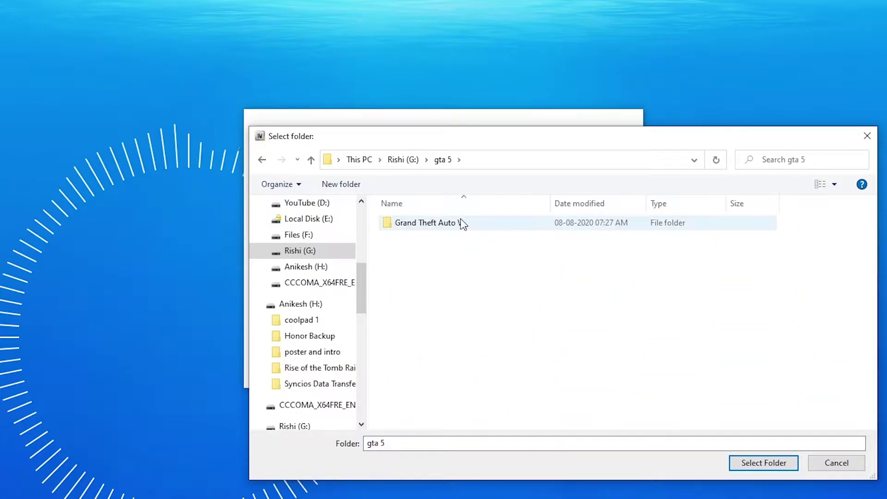
{"action": "double_click", "coordinate": [441, 226]}
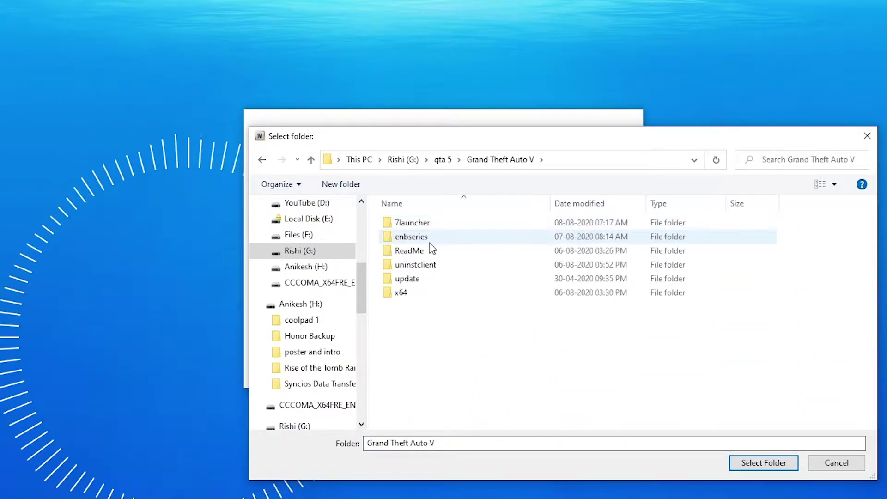
{"action": "key", "text": "alt+Left"}
{"action": "left_click", "coordinate": [744, 462]}
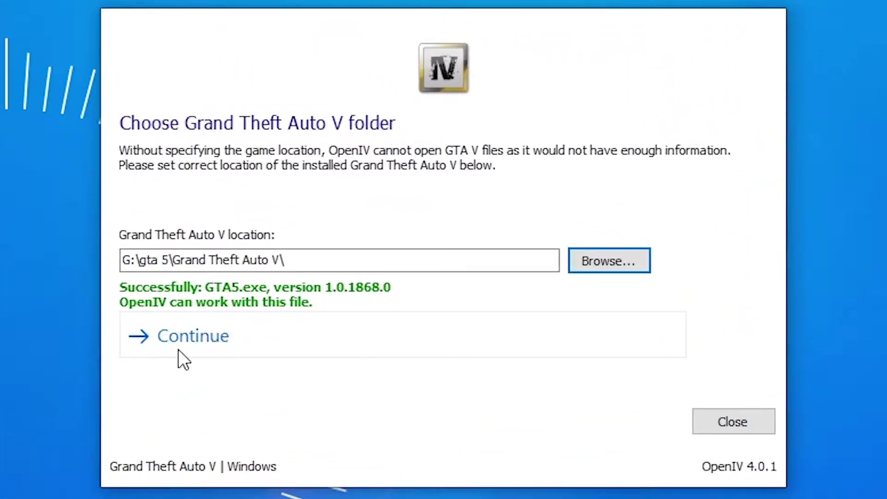
{"action": "left_click", "coordinate": [203, 337]}
{"action": "left_click", "coordinate": [194, 334]}
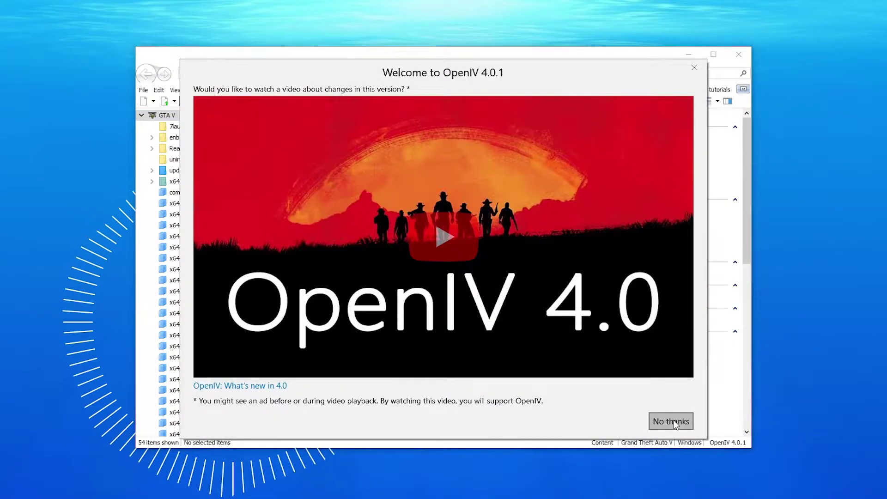
{"action": "left_click", "coordinate": [672, 421]}
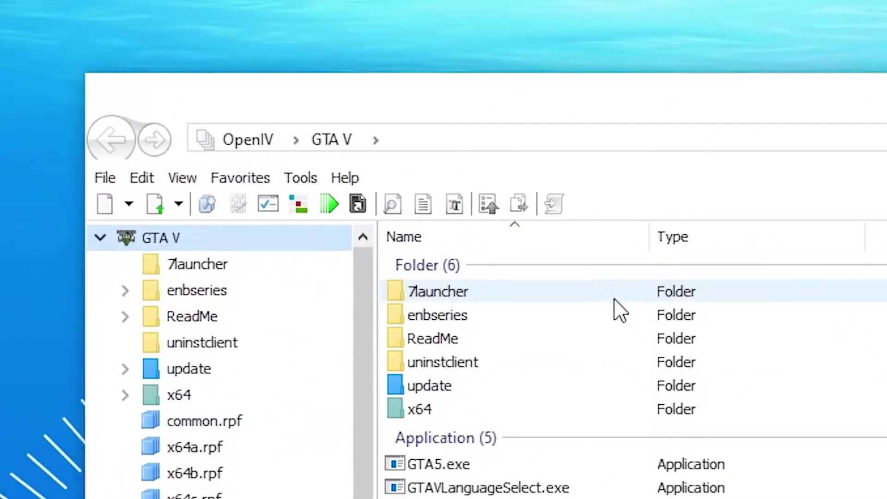
Step: Install ASI Loader and reinstall OpenIV.ASI in the ASI Manager, declining the creation of a "mods" folder
{"action": "left_click", "coordinate": [268, 202]}
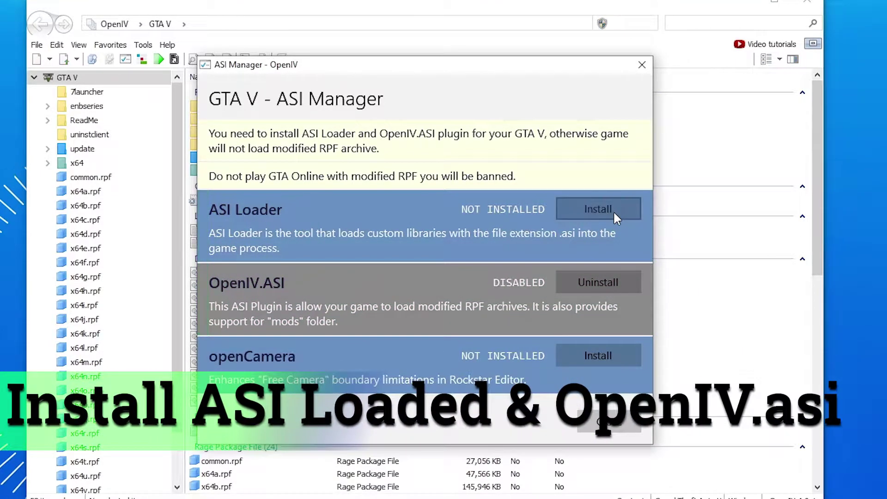
{"action": "left_click", "coordinate": [605, 283]}
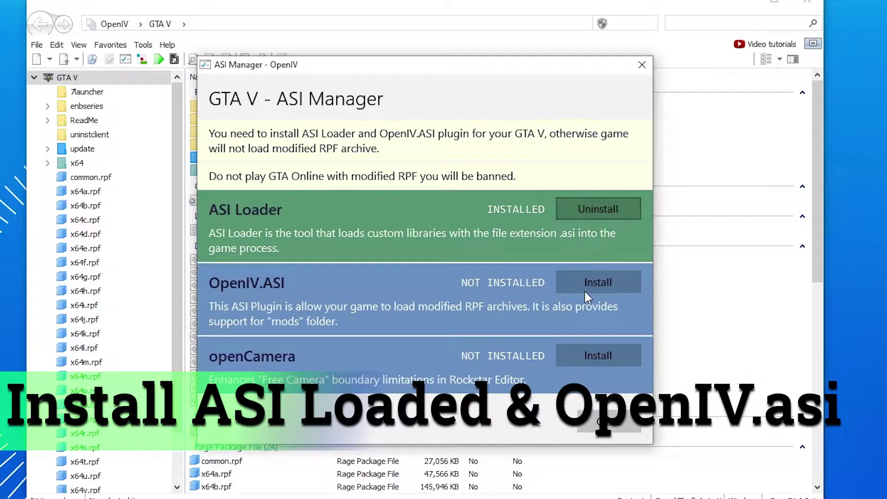
{"action": "left_click", "coordinate": [597, 283]}
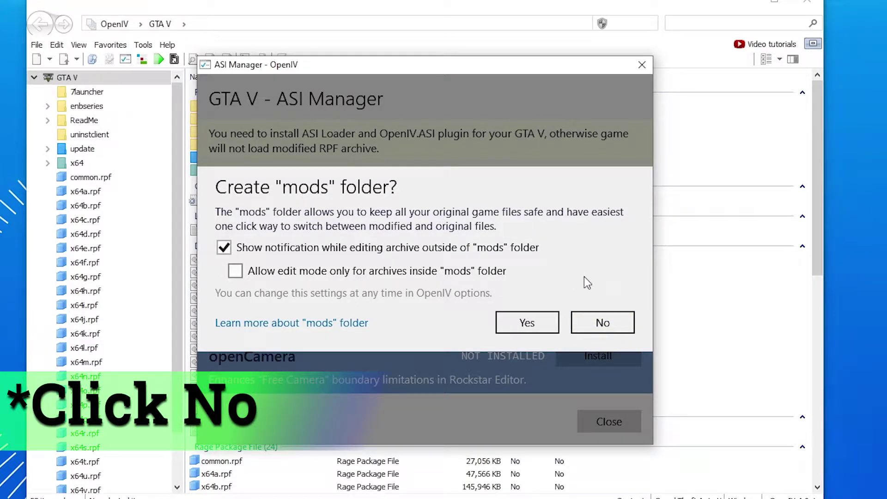
{"action": "left_click", "coordinate": [602, 322]}
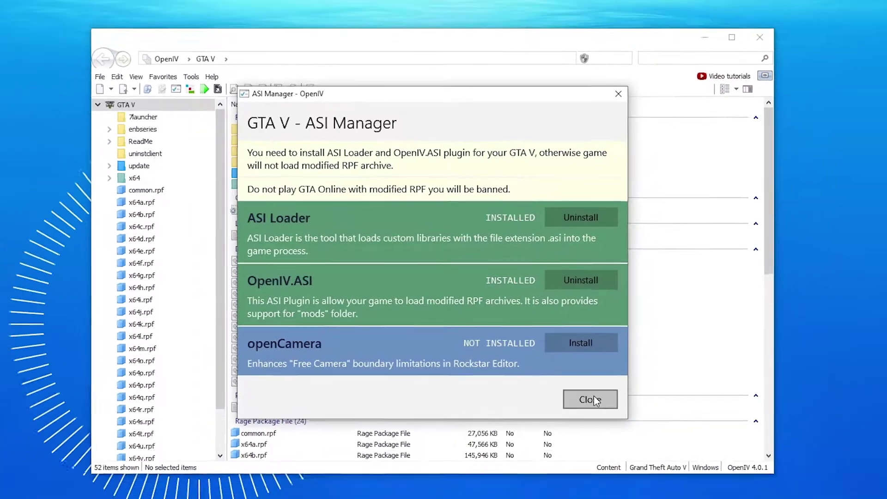
{"action": "left_click", "coordinate": [606, 421]}
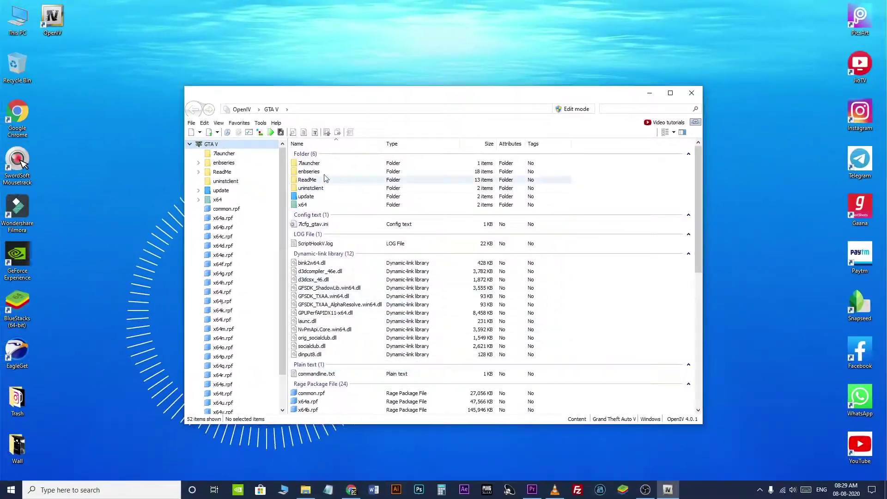
Step: Open the Lamborghini Sian Supecar folder inside the Super Lambo folder in Downloads
{"action": "key", "text": "super"}
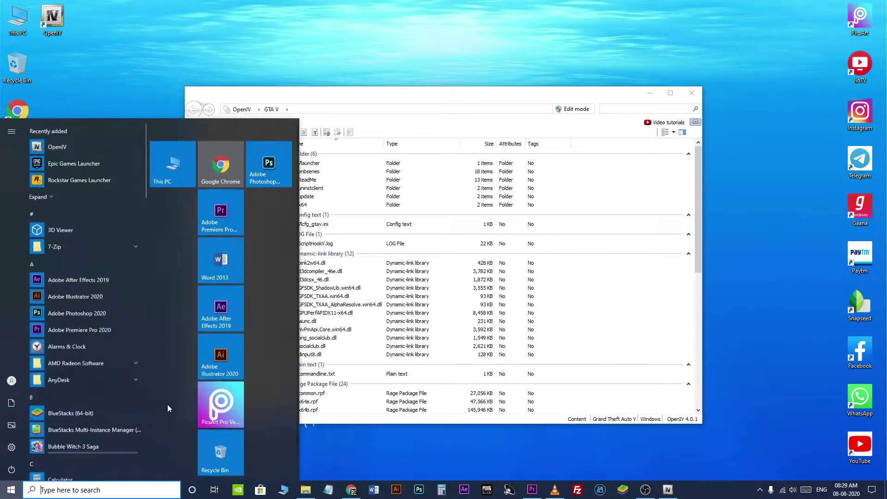
{"action": "left_click", "coordinate": [180, 169]}
{"action": "left_click", "coordinate": [38, 94]}
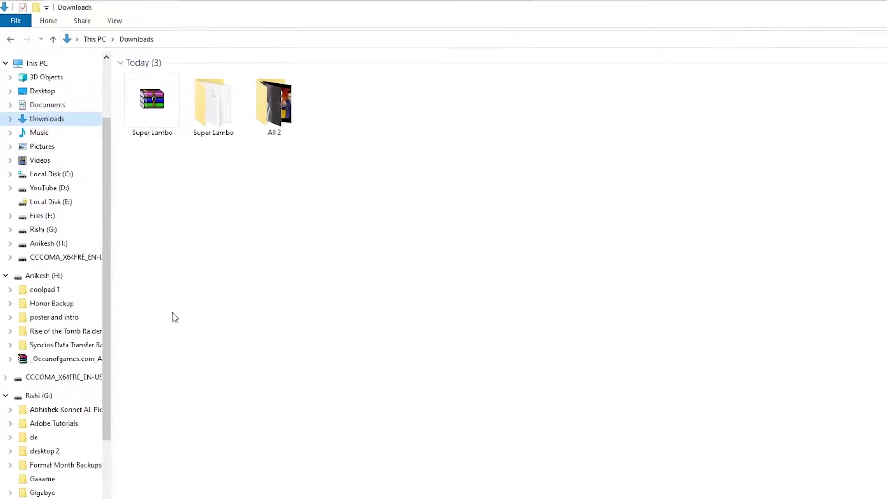
{"action": "right_click", "coordinate": [168, 76]}
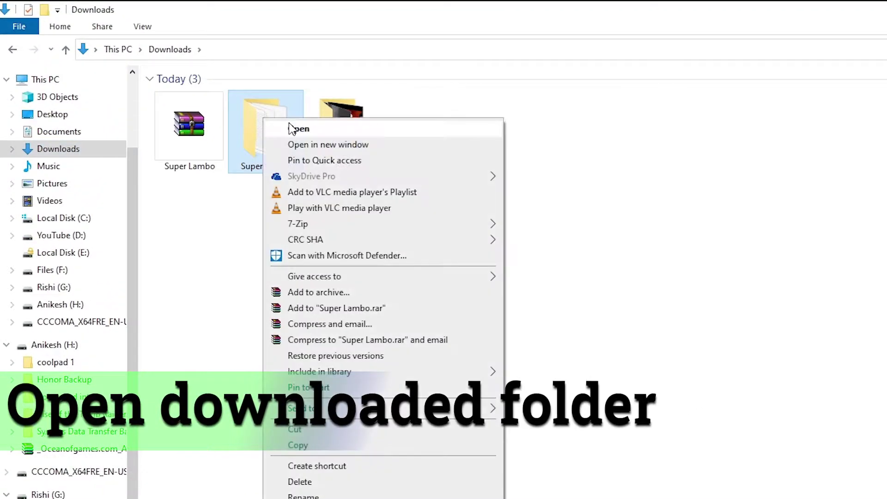
{"action": "left_click", "coordinate": [290, 129]}
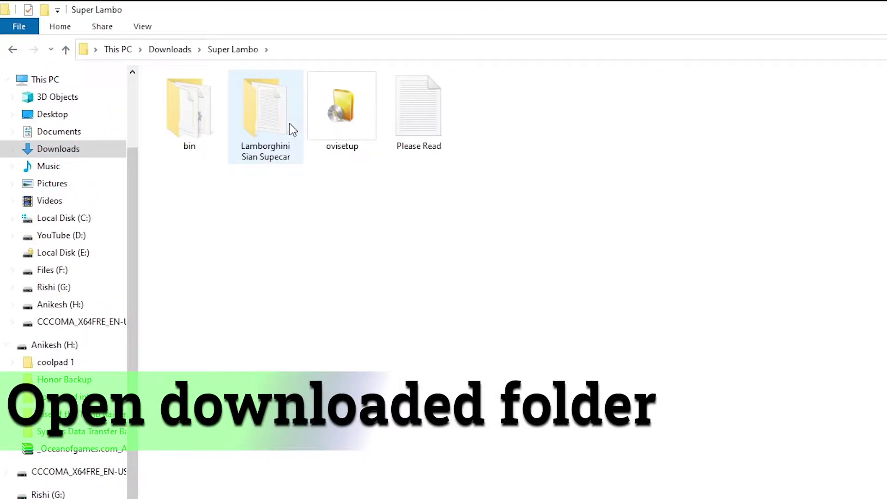
{"action": "right_click", "coordinate": [274, 129]}
{"action": "left_click", "coordinate": [309, 140]}
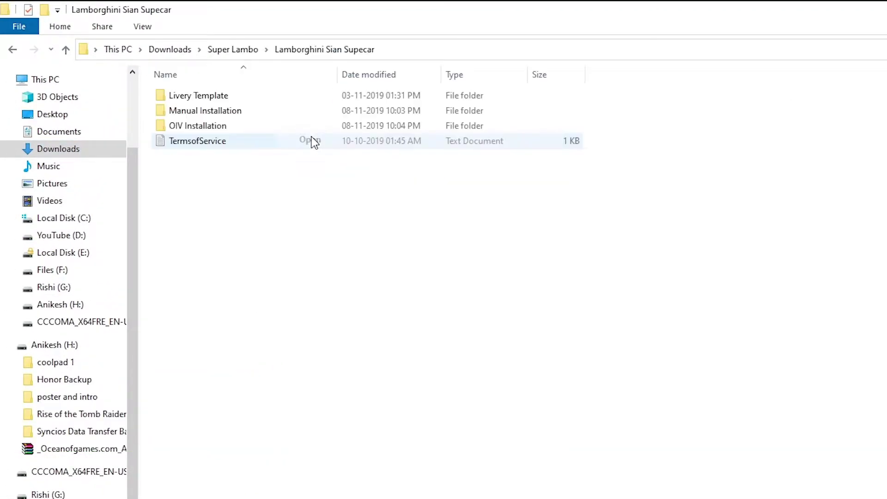
Step: Show the folder contents as large icons, open the OIV Installation folder and select the Rmod_Customs_LamborghiniSian package
{"action": "right_click", "coordinate": [267, 184]}
{"action": "mouse_move", "coordinate": [331, 204]}
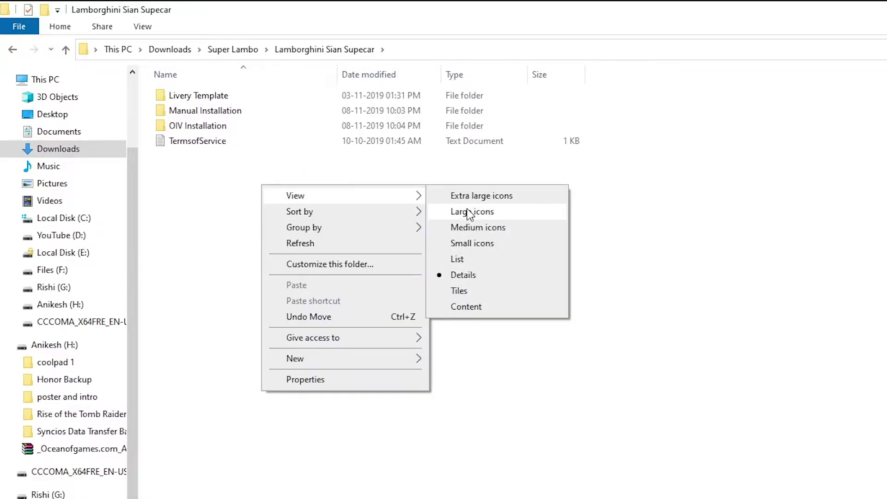
{"action": "left_click", "coordinate": [465, 209]}
{"action": "left_click", "coordinate": [343, 113]}
{"action": "right_click", "coordinate": [345, 106]}
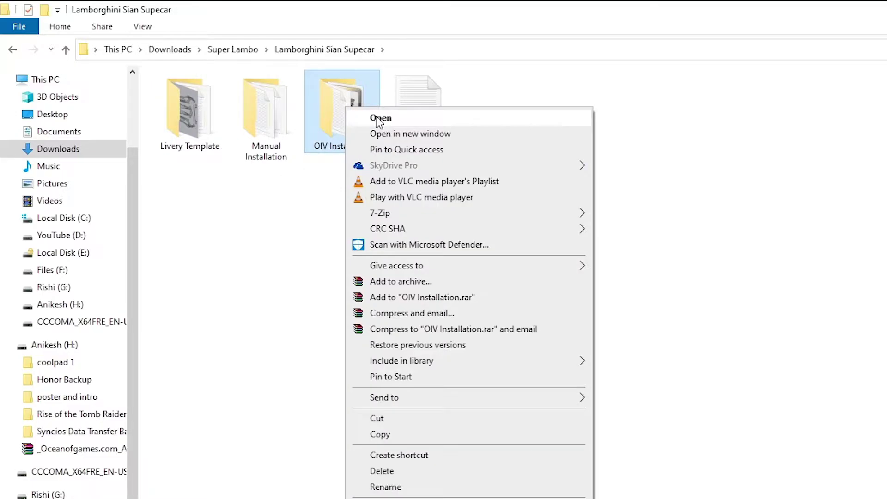
{"action": "left_click", "coordinate": [375, 117]}
{"action": "right_click", "coordinate": [338, 170]}
{"action": "mouse_move", "coordinate": [372, 178]}
{"action": "left_click", "coordinate": [555, 198]}
{"action": "left_click", "coordinate": [264, 111]}
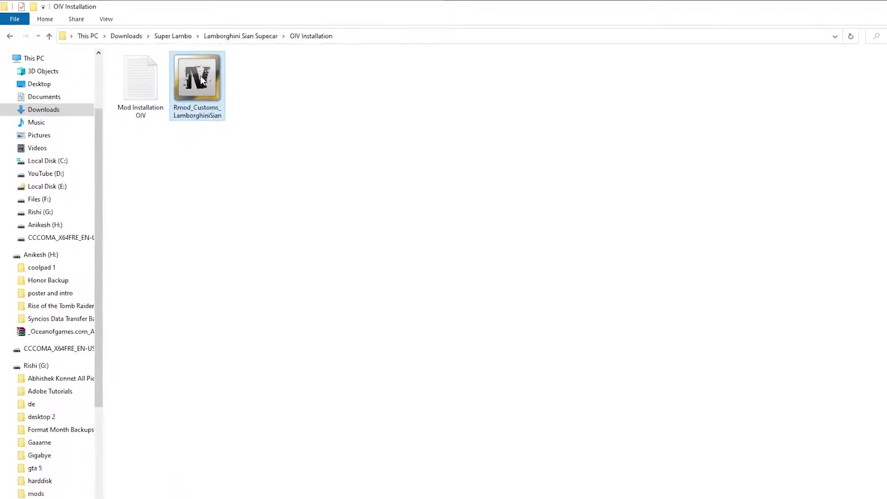
Step: Restore the OIV Installation window to a smaller size and arrange it side by side with the OpenIV window
{"action": "double_click", "coordinate": [735, 11]}
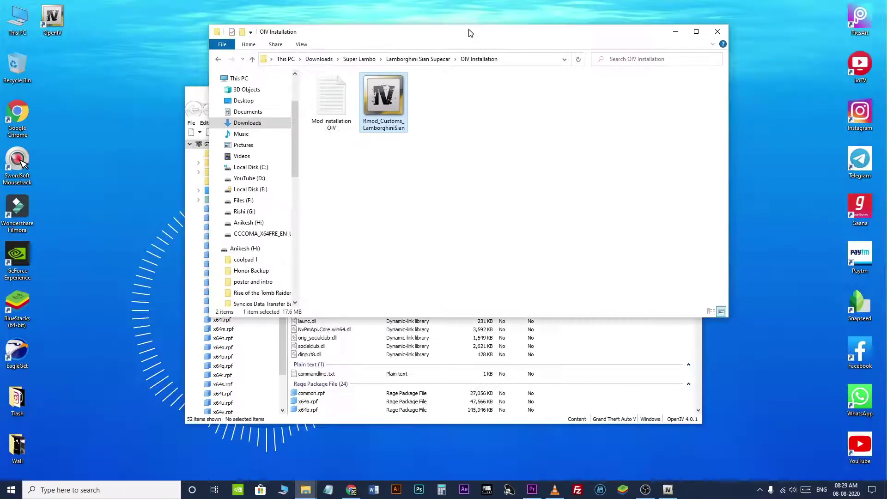
{"action": "left_click_drag", "start_coordinate": [470, 32], "coordinate": [268, 161]}
{"action": "left_click_drag", "start_coordinate": [368, 97], "coordinate": [508, 122]}
Step: Try to drop the Rmod_Customs_LamborghiniSian package into OpenIV's file list
{"action": "left_click_drag", "start_coordinate": [158, 225], "coordinate": [491, 297]}
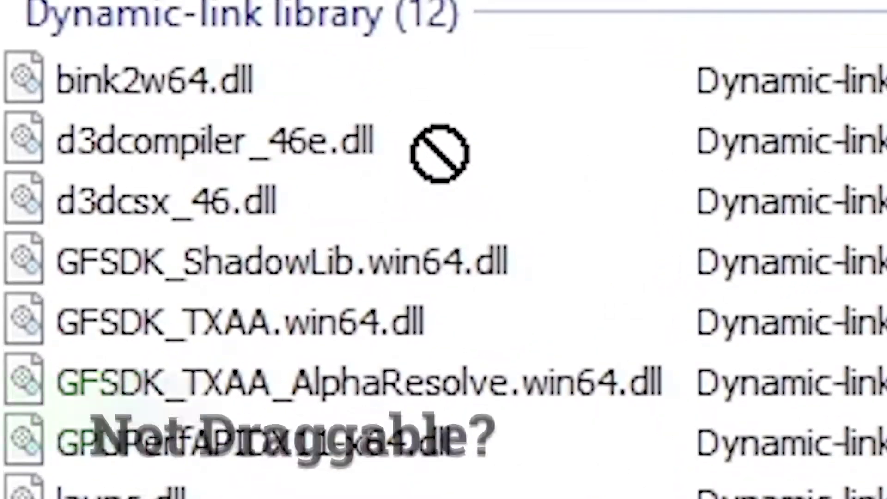
{"action": "left_click_drag", "start_coordinate": [439, 154], "coordinate": [439, 154]}
{"action": "left_click_drag", "start_coordinate": [559, 163], "coordinate": [559, 163]}
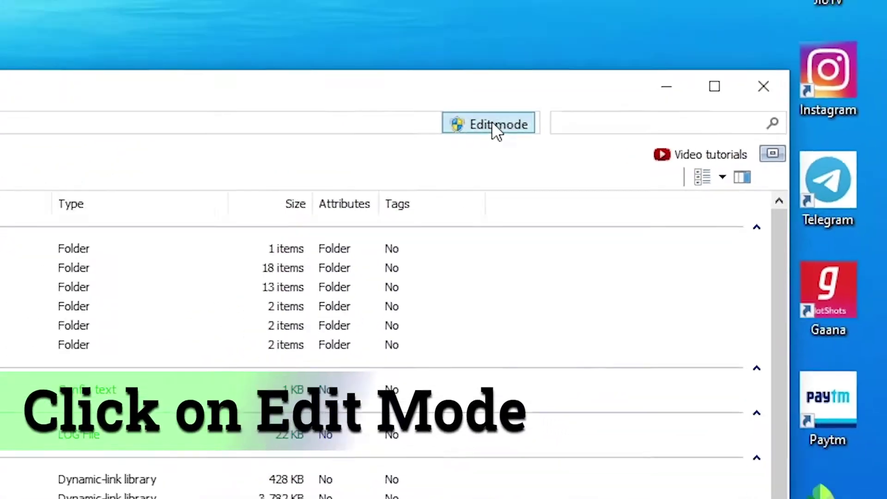
Step: Enable Edit mode in OpenIV, load the Rmod_Customs_LamborghiniSian package into it and minimize the OIV Installation window
{"action": "left_click", "coordinate": [715, 134]}
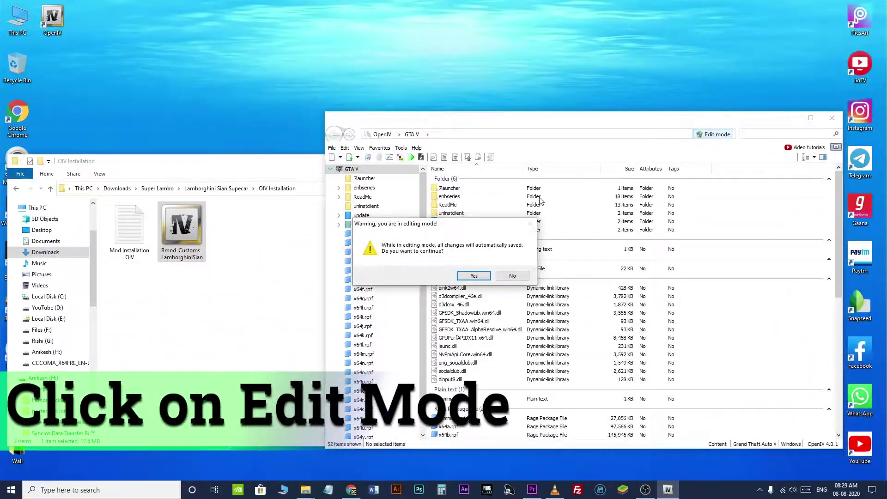
{"action": "left_click", "coordinate": [474, 276]}
{"action": "left_click_drag", "start_coordinate": [182, 226], "coordinate": [380, 290]}
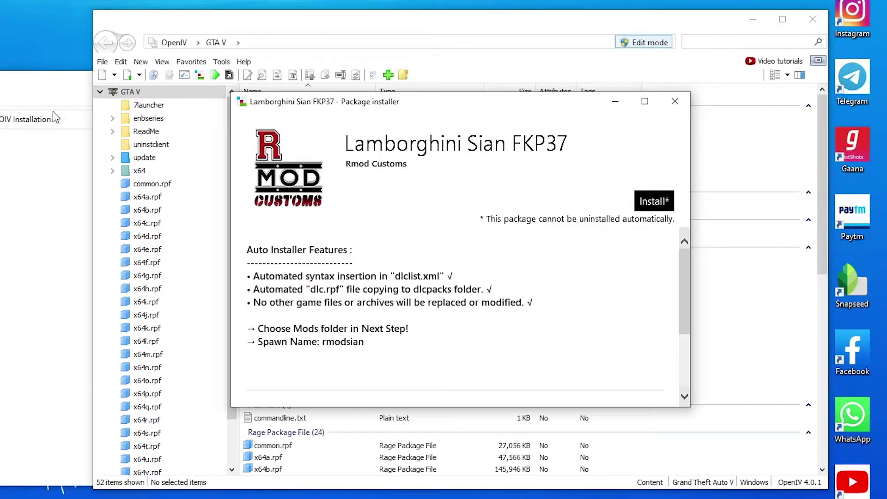
{"action": "left_click", "coordinate": [54, 117]}
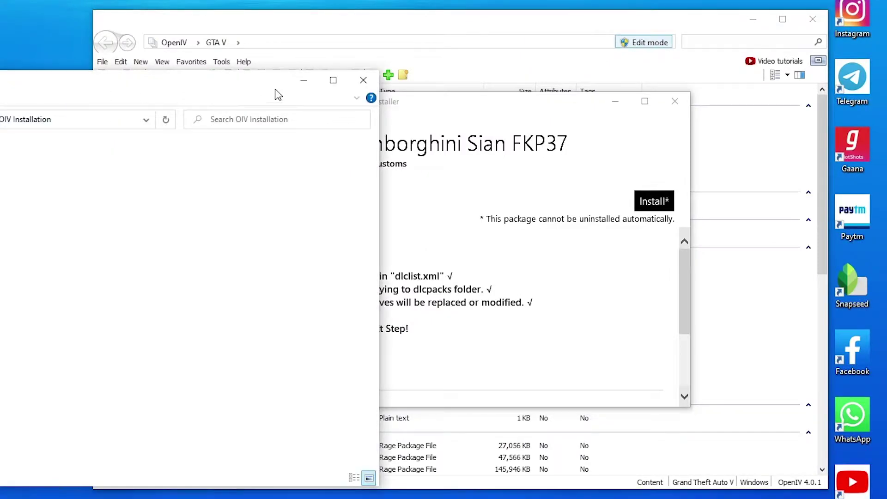
{"action": "left_click", "coordinate": [304, 78]}
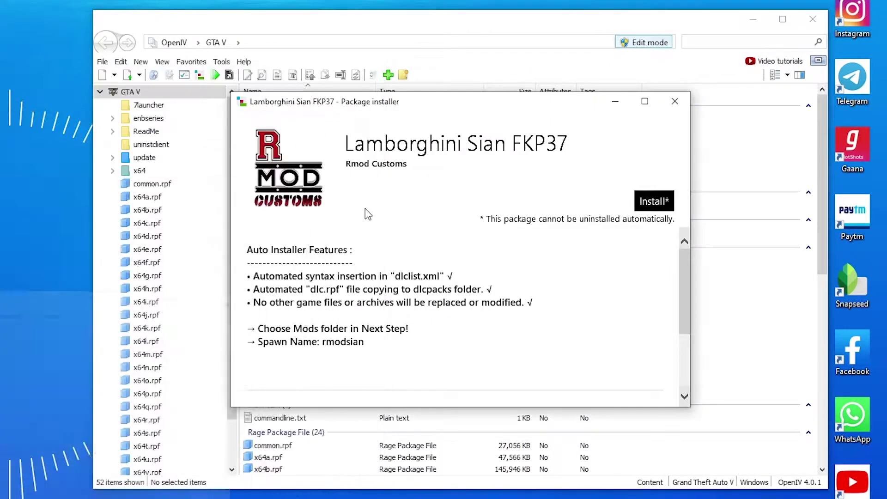
Step: Install the Lamborghini Sian FKP37 package into the "mods" folder, then close the package installer and OpenIV
{"action": "left_click", "coordinate": [648, 200]}
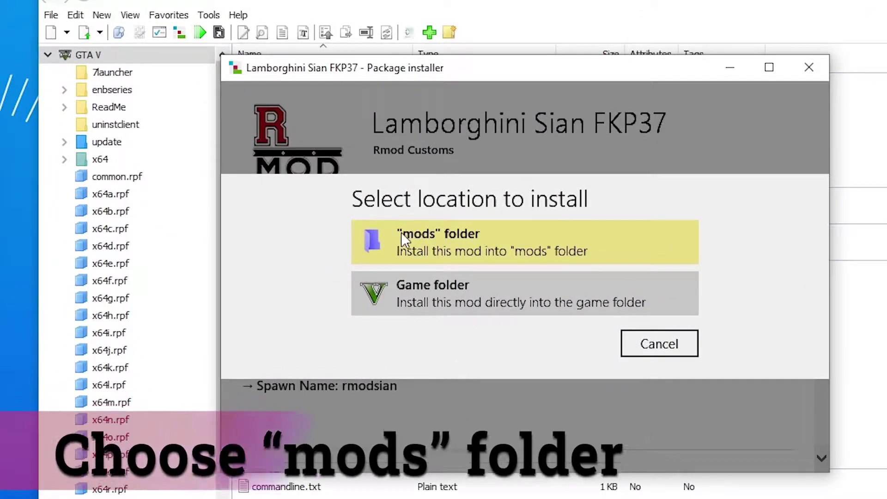
{"action": "left_click", "coordinate": [494, 236]}
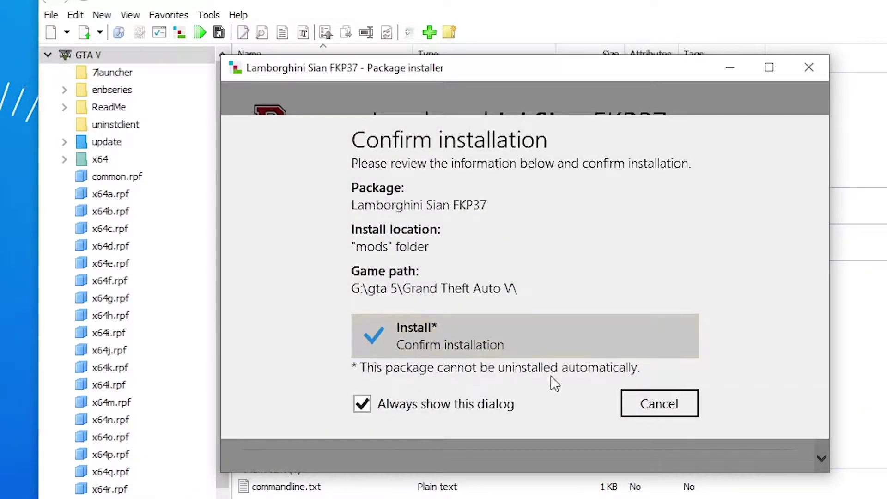
{"action": "left_click", "coordinate": [456, 335]}
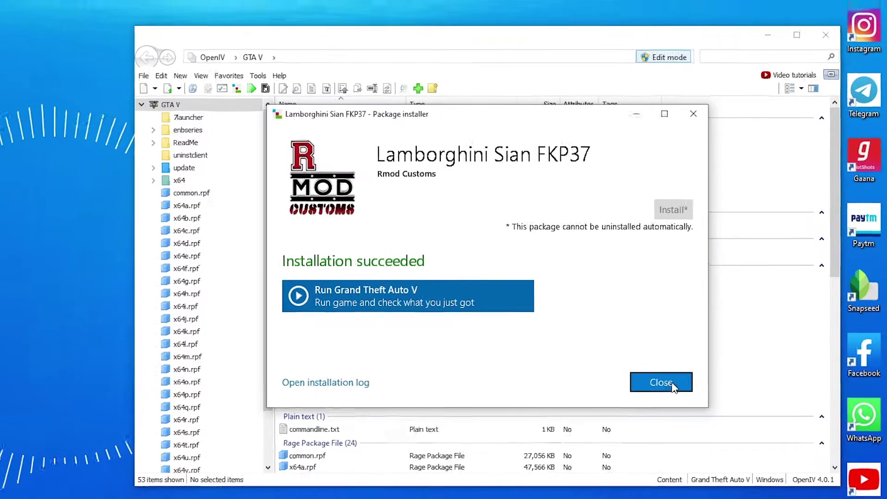
{"action": "left_click", "coordinate": [657, 387]}
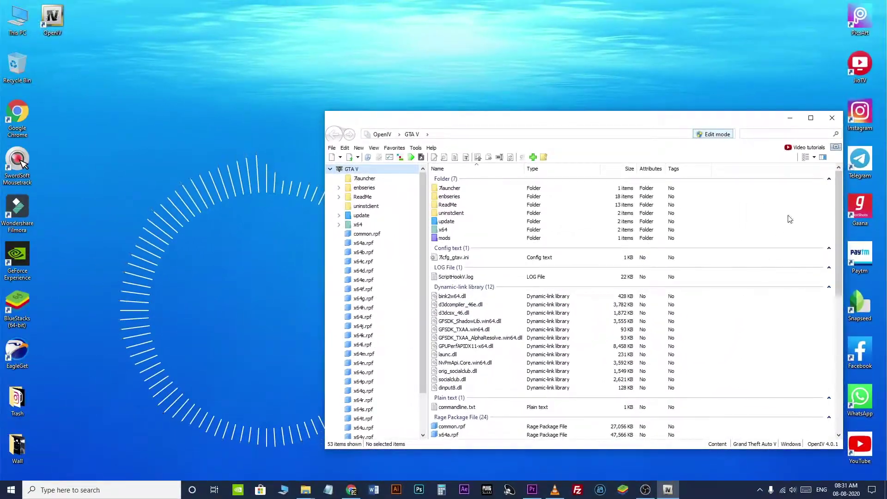
{"action": "left_click", "coordinate": [830, 100]}
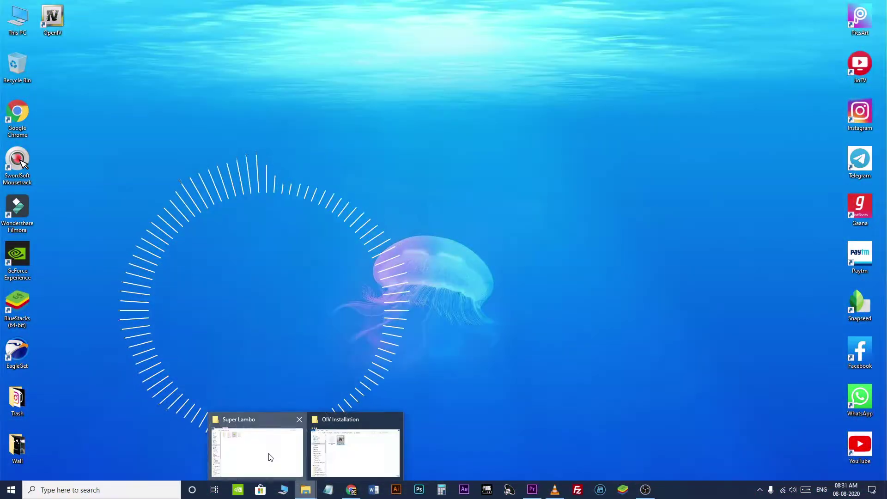
Step: Return to the Super Lambo folder in Downloads and open its bin folder
{"action": "left_click", "coordinate": [269, 456]}
{"action": "left_click", "coordinate": [235, 247]}
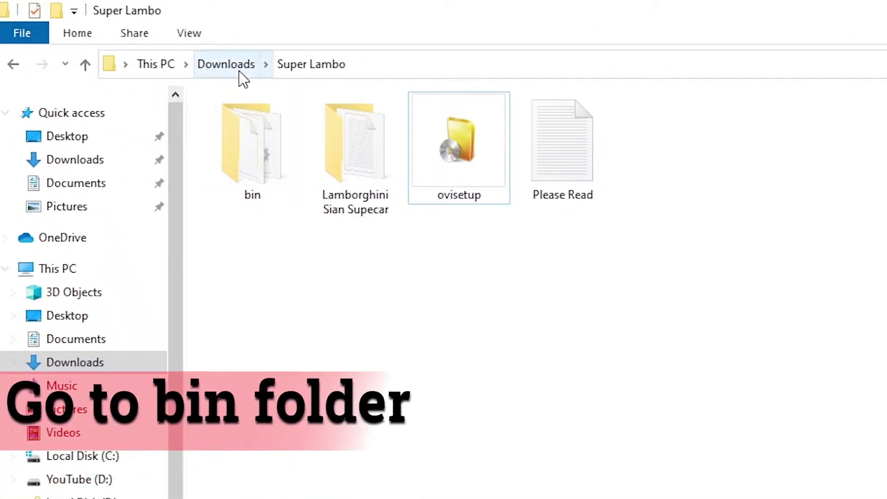
{"action": "left_click", "coordinate": [240, 71]}
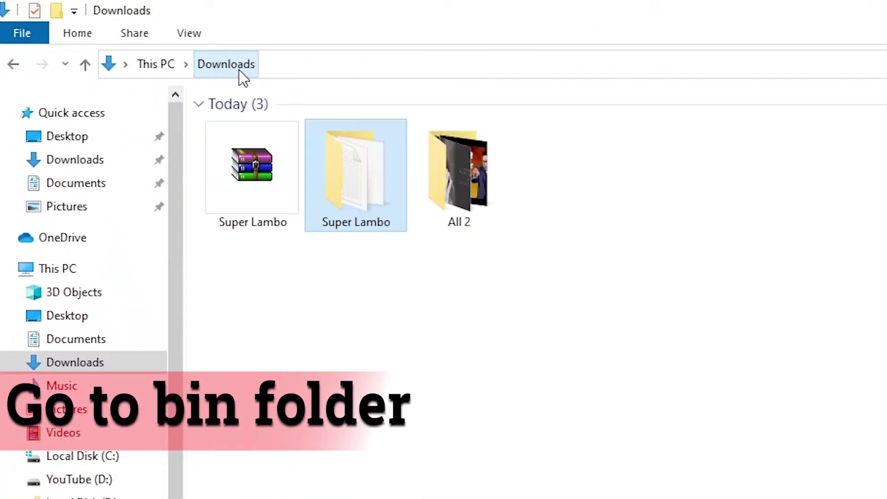
{"action": "double_click", "coordinate": [341, 178]}
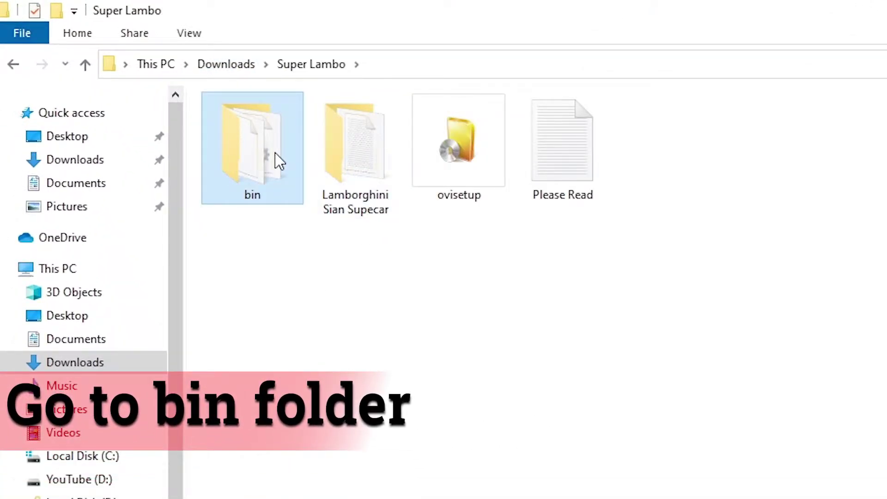
{"action": "right_click", "coordinate": [243, 165]}
{"action": "left_click", "coordinate": [287, 175]}
Step: Copy both EnhancedNativeTrainer.asi and ScriptHookV.dll from the bin folder
{"action": "right_click", "coordinate": [466, 236]}
{"action": "left_click", "coordinate": [726, 269]}
{"action": "left_click_drag", "start_coordinate": [764, 252], "coordinate": [223, 134]}
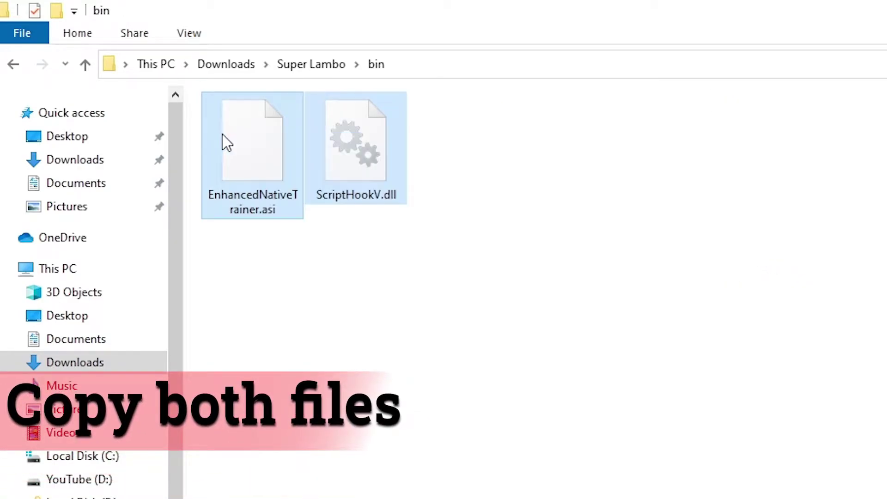
{"action": "right_click", "coordinate": [223, 134]}
{"action": "left_click", "coordinate": [283, 425]}
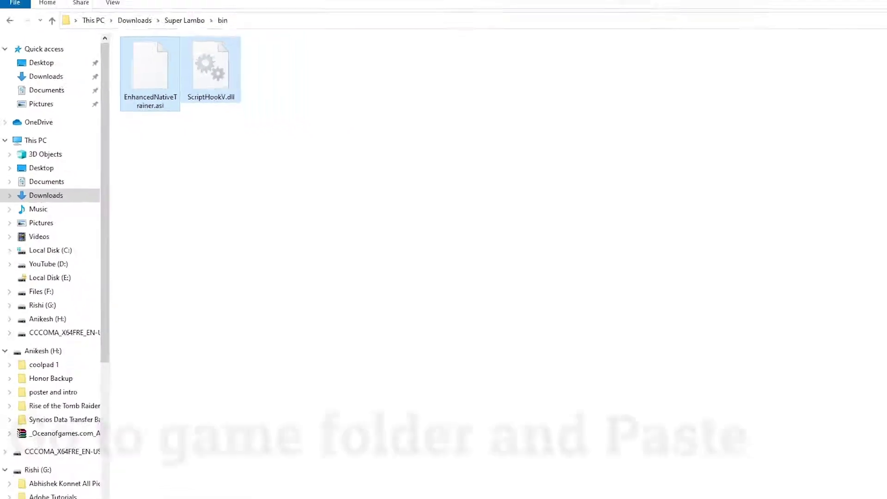
Step: Paste the two copied files into the game folder G:\gta 5\Grand Theft Auto V
{"action": "key", "text": "super"}
{"action": "left_click", "coordinate": [330, 260]}
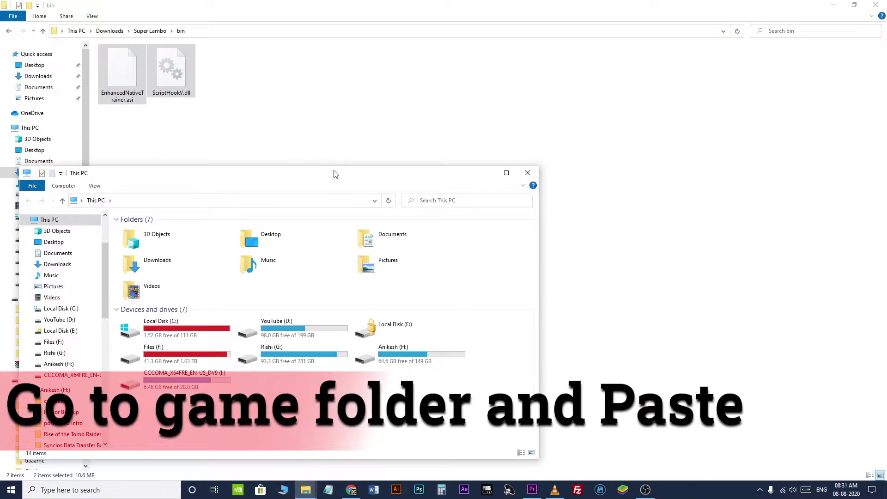
{"action": "double_click", "coordinate": [333, 174]}
{"action": "double_click", "coordinate": [624, 145]}
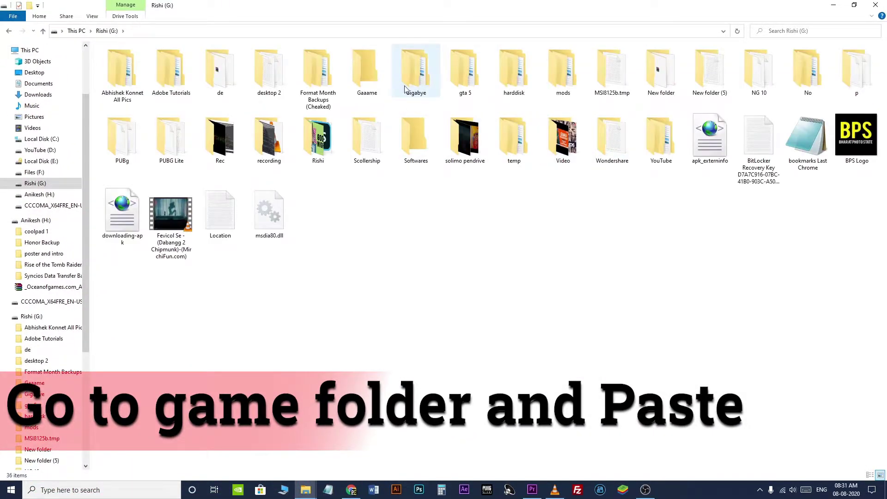
{"action": "double_click", "coordinate": [466, 74]}
{"action": "double_click", "coordinate": [117, 77]}
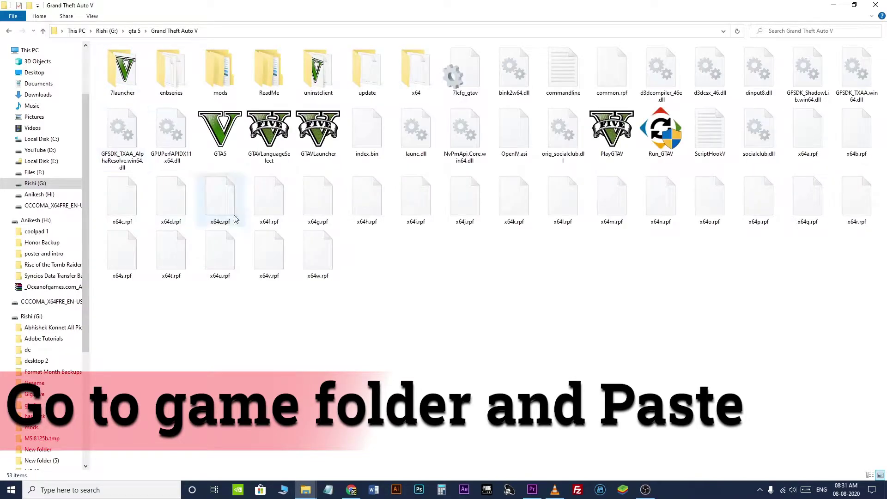
{"action": "right_click", "coordinate": [405, 263]}
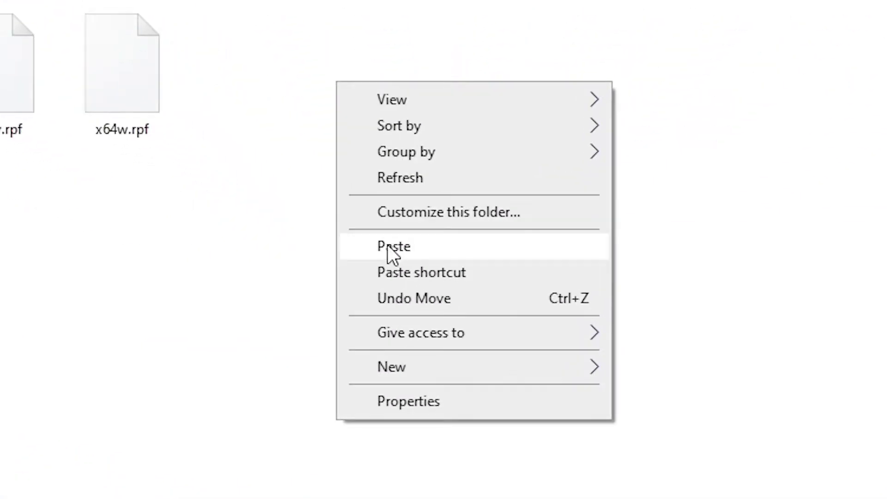
{"action": "left_click", "coordinate": [475, 254]}
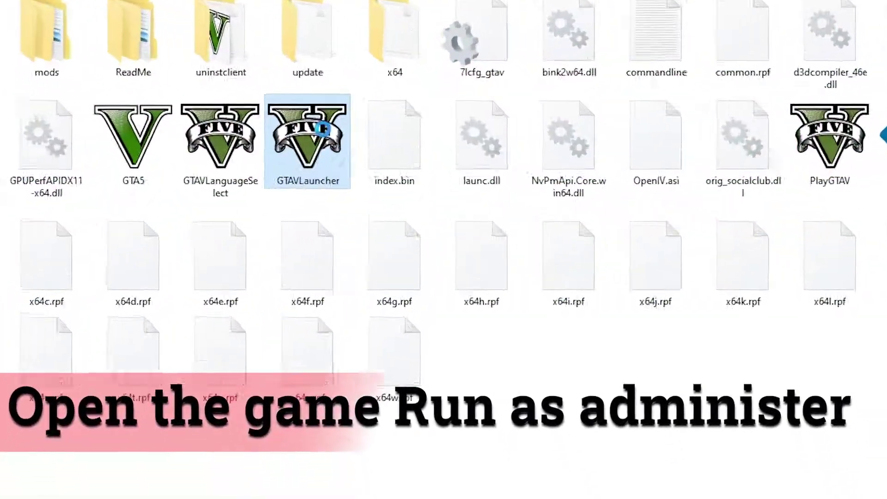
Step: Run GTAVLauncher as administrator and, once in the game, walk the character out of the house
{"action": "right_click", "coordinate": [377, 125]}
{"action": "left_click", "coordinate": [353, 176]}
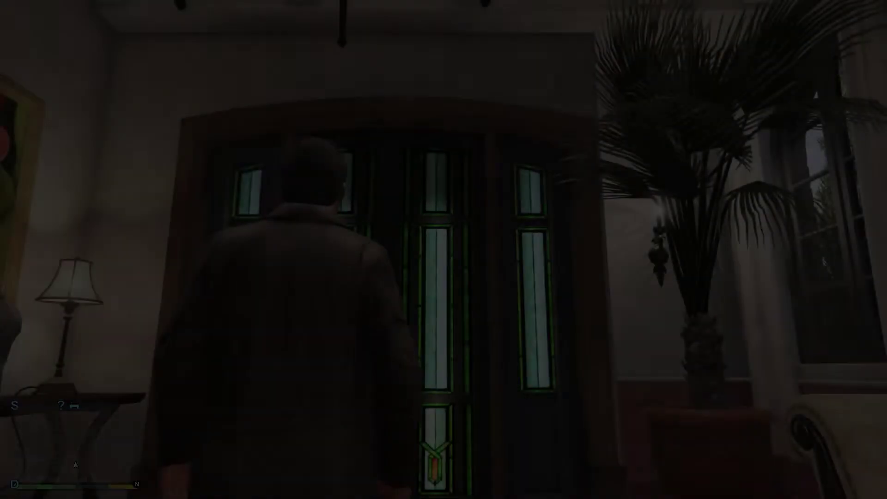
{"action": "key", "text": "w"}
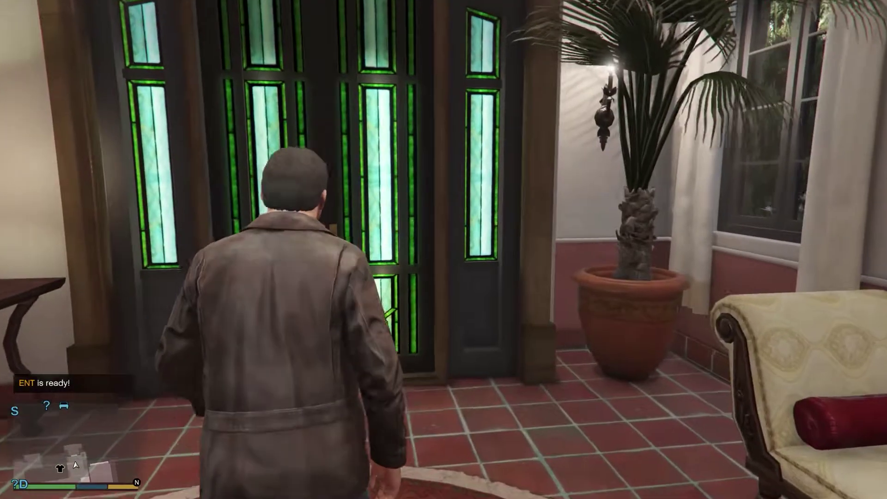
{"action": "key", "text": "Up"}
{"action": "key", "text": "w"}
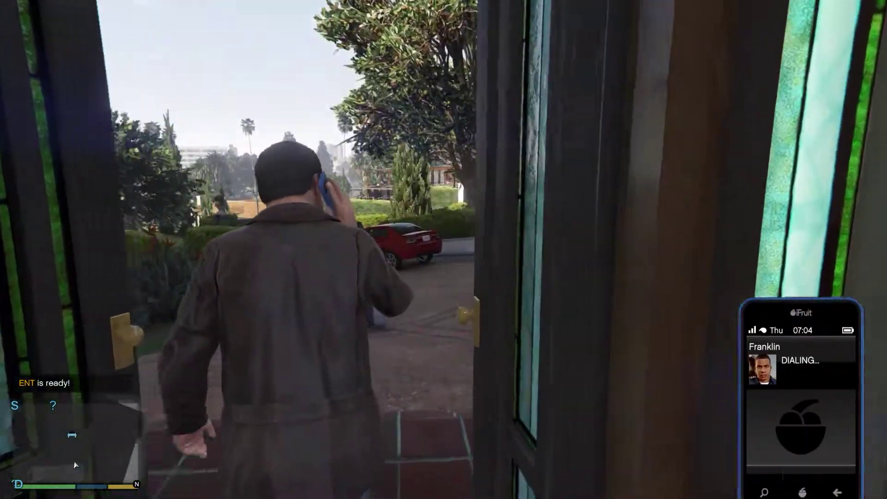
{"action": "key", "text": "w"}
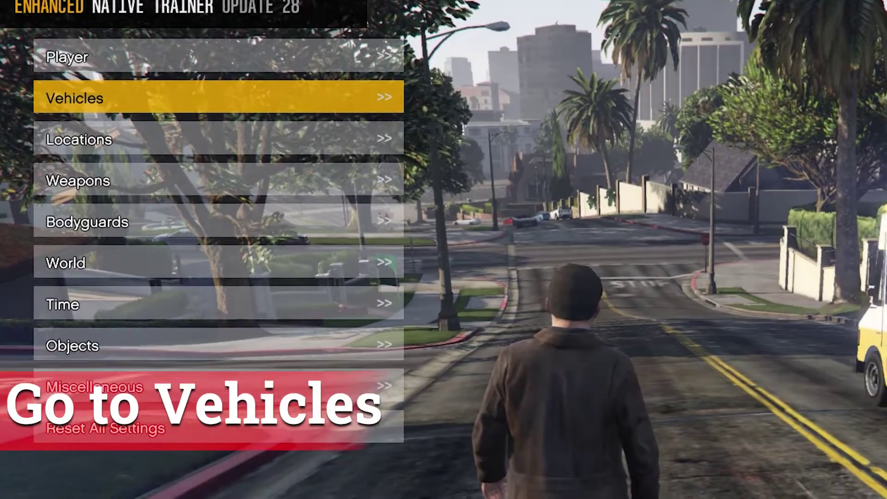
Step: Open manual vehicle name entry in the Vehicle Spawner of the Enhanced Native Trainer's Vehicles section
{"action": "key", "text": "Return"}
{"action": "key", "text": "Down"}
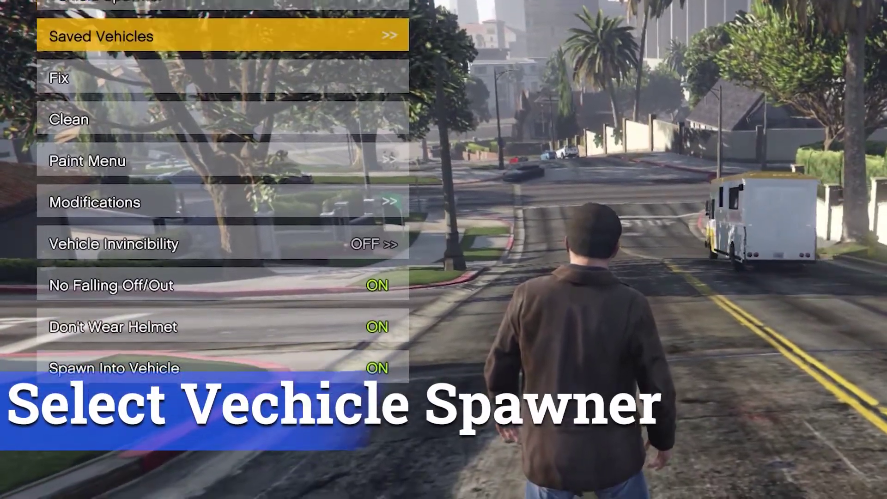
{"action": "key", "text": "Up"}
{"action": "key", "text": "Return"}
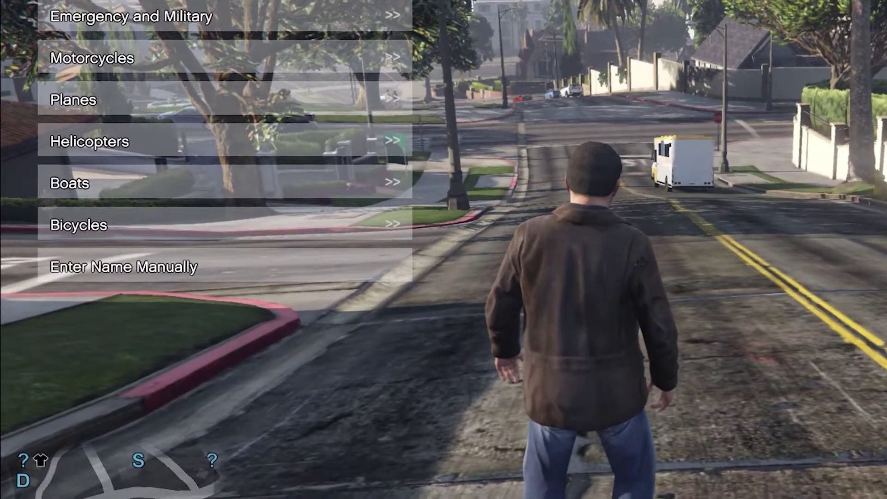
{"action": "key", "text": "Down"}
{"action": "key", "text": "Down"}
{"action": "key", "text": "Down"}
{"action": "key", "text": "Down"}
{"action": "key", "text": "Down"}
{"action": "key", "text": "Down"}
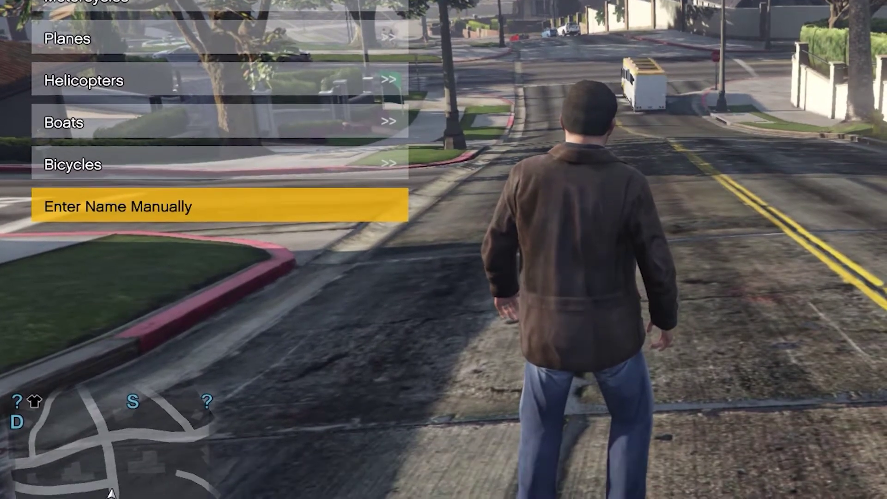
{"action": "key", "text": "Return"}
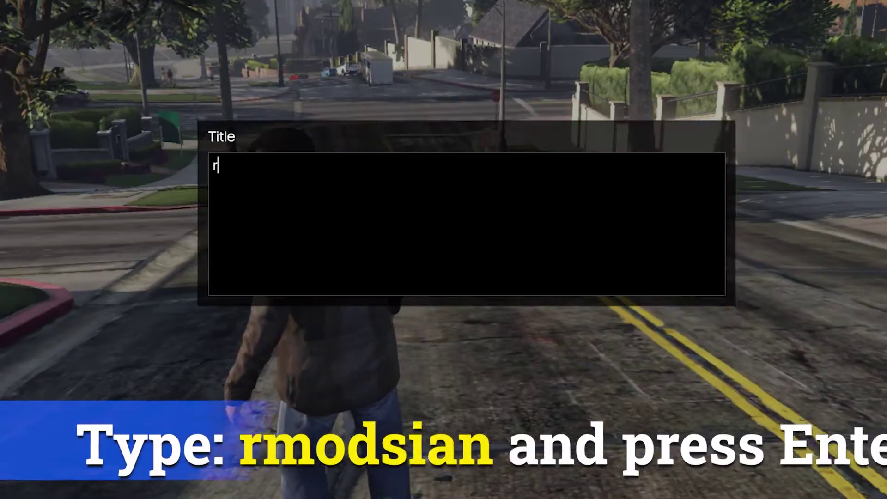